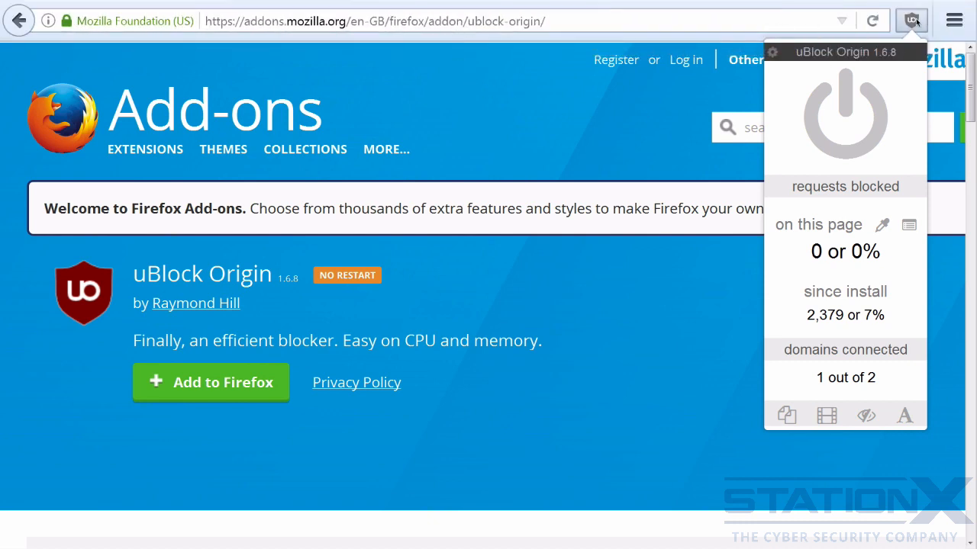
Dismiss the uBlock Origin popup on the add-on page and open forbes.com from the new tab page
click(911, 21)
click(911, 20)
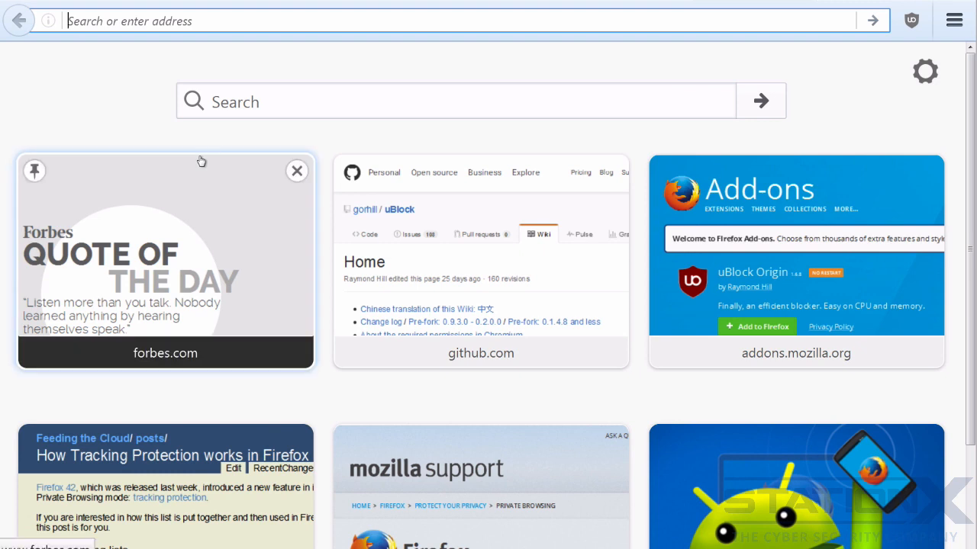
click(187, 195)
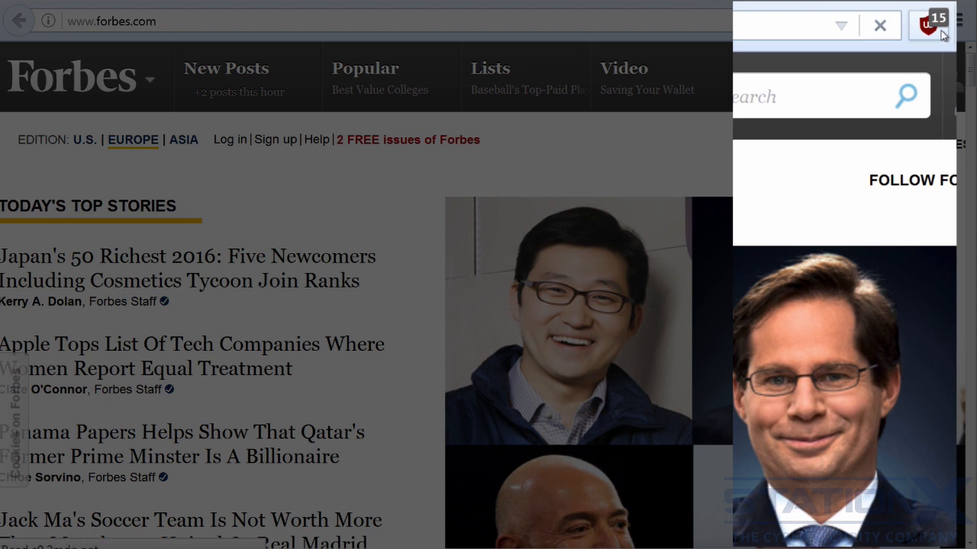
Open uBlock Origin's request logger for the Forbes page and examine its blocked and allowed requests
click(937, 29)
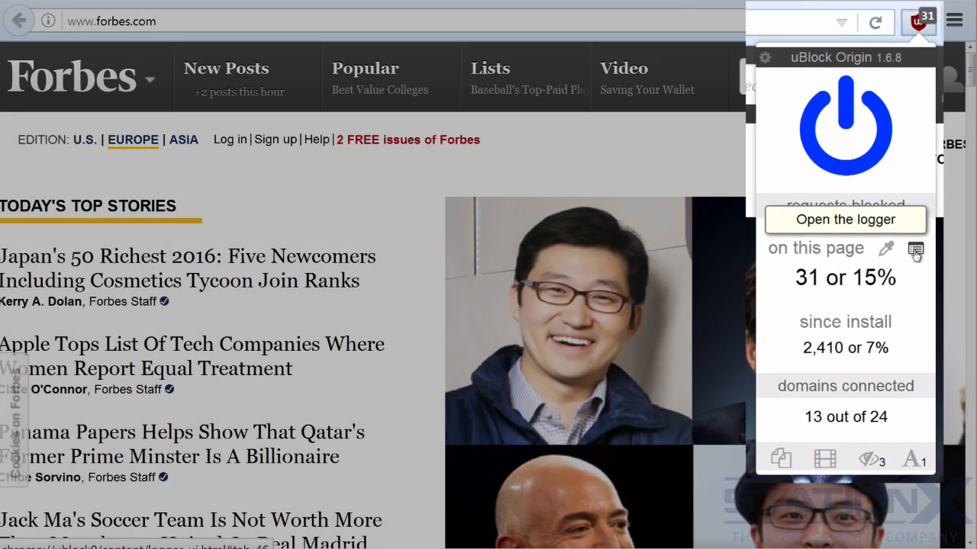
click(925, 284)
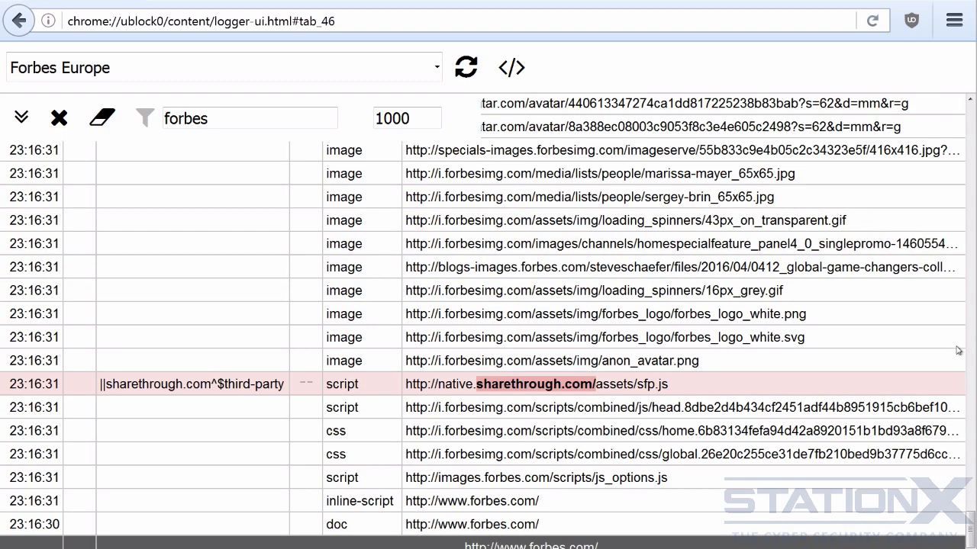
scroll(973, 519, up, 2)
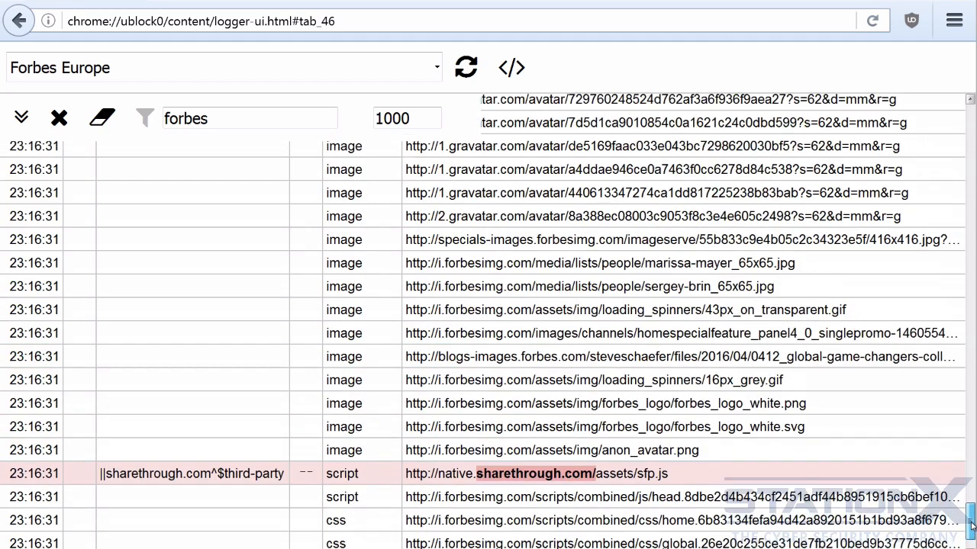
drag(972, 525, 954, 313)
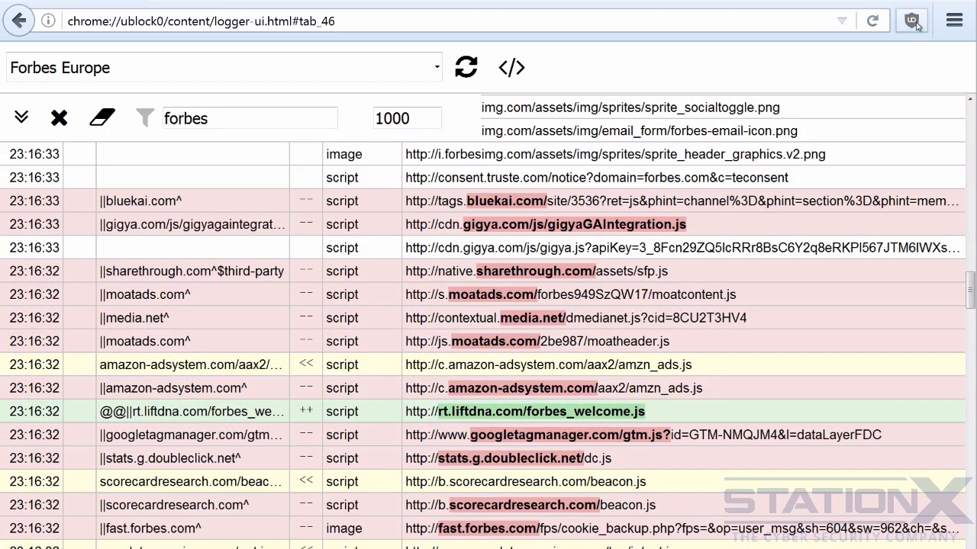
Enable the advanced user option in the uBlock Origin dashboard and view the expanded popup on forbes.com
click(912, 20)
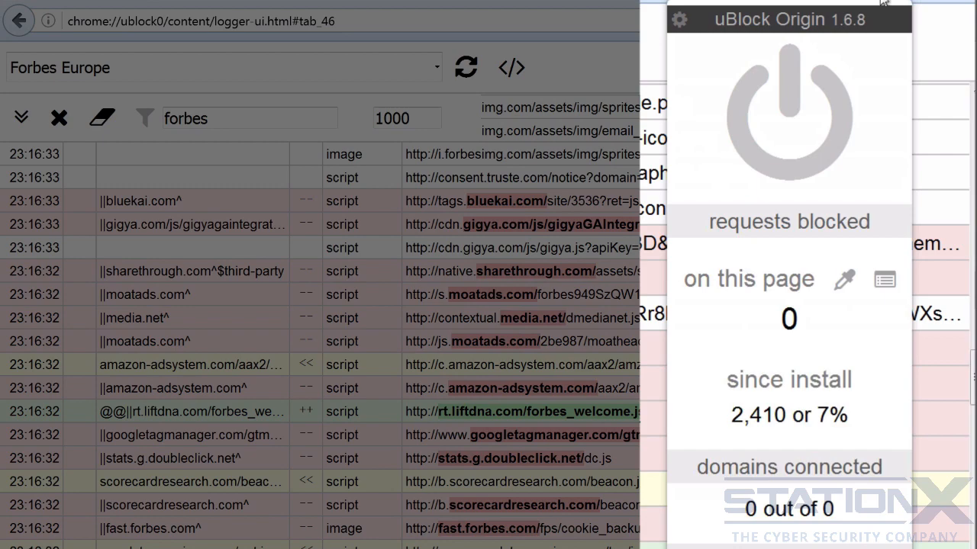
click(791, 20)
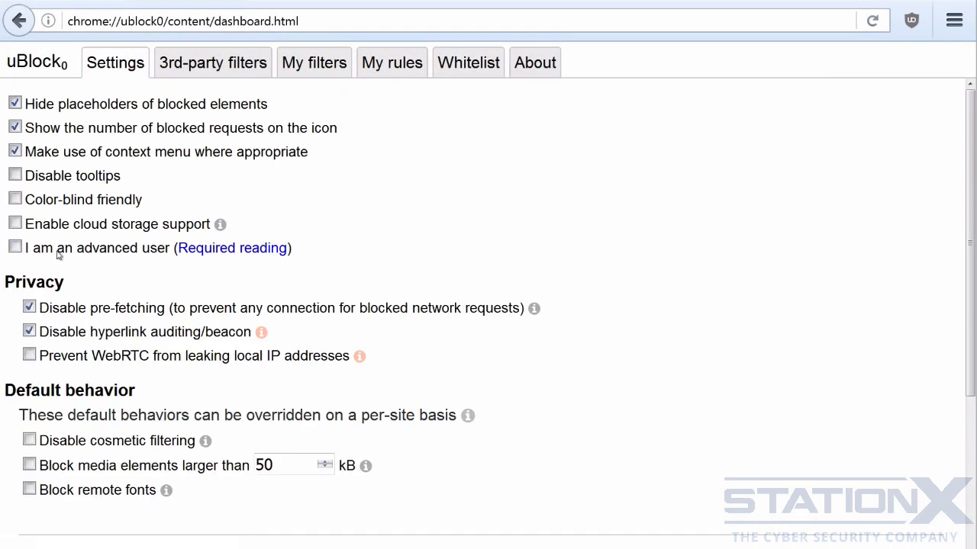
click(15, 249)
click(911, 25)
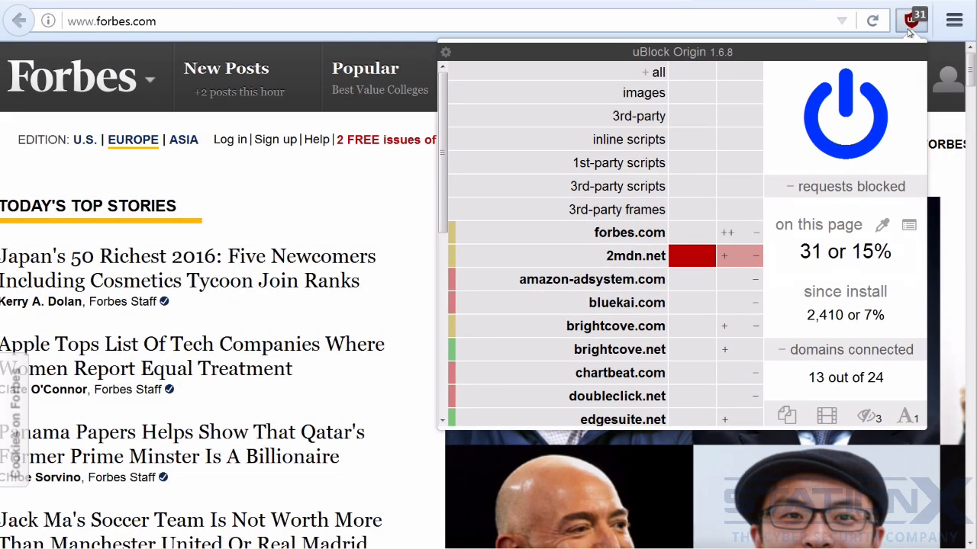
Return to the uBlock Origin dashboard settings and enable preventing WebRTC from leaking local IP addresses
click(868, 53)
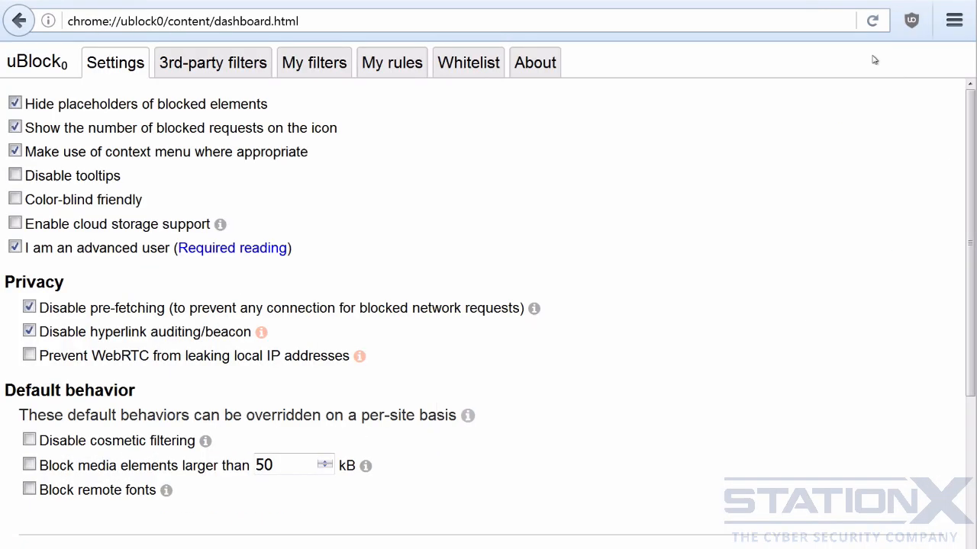
click(29, 355)
Examine the available third-party filter lists, including the ads, privacy, malware domains, social and multipurpose groups
click(228, 67)
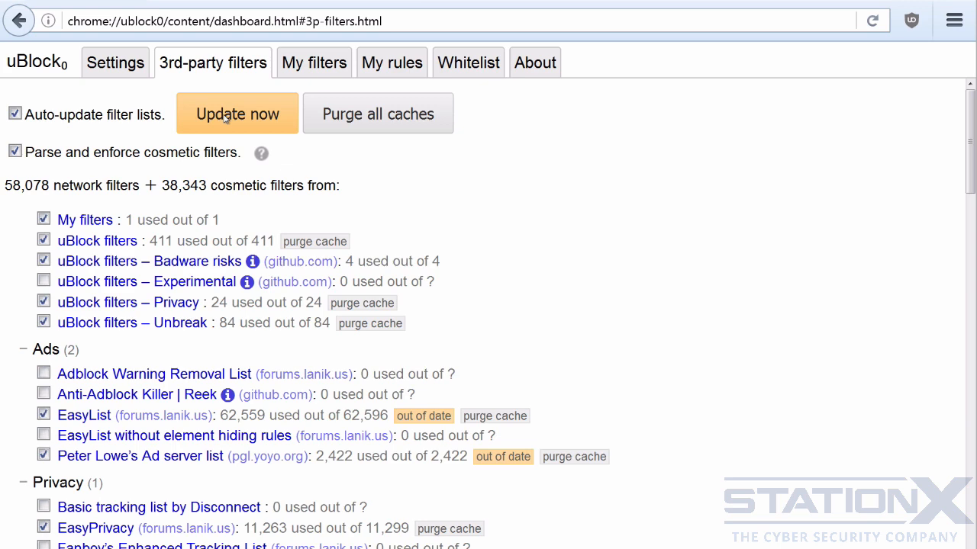
scroll(160, 160, down, 5)
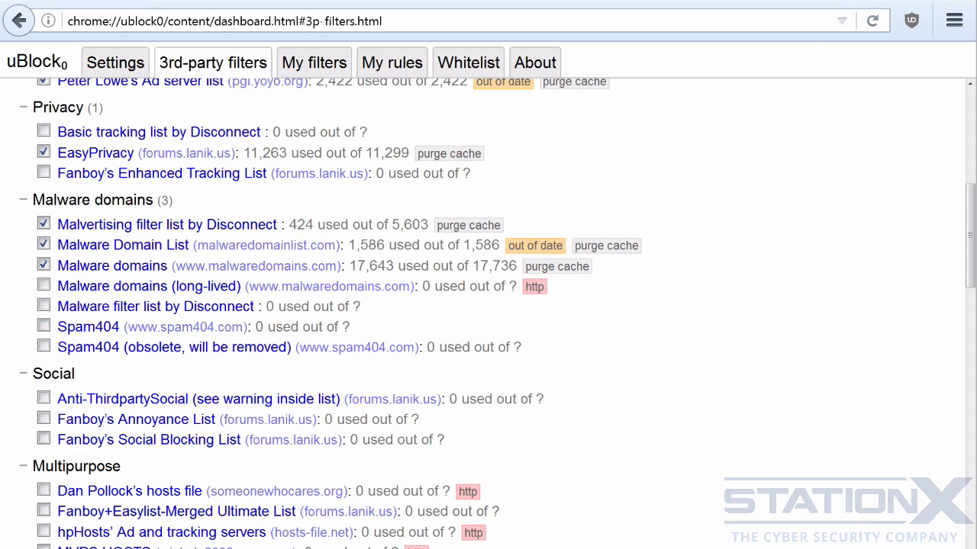
Open the about:memory page in a new browser tab
key(ctrl+t)
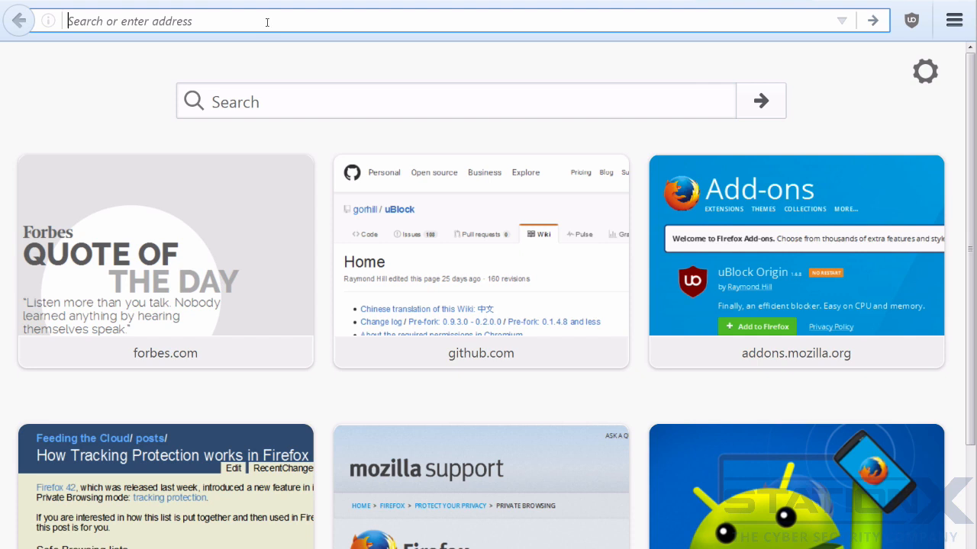
text(about:mem)
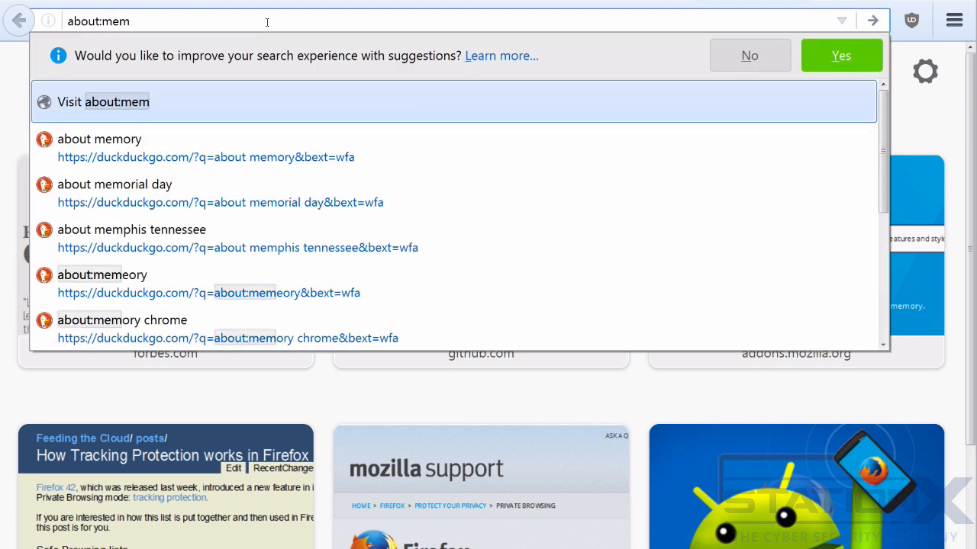
text(ory)
key(Return)
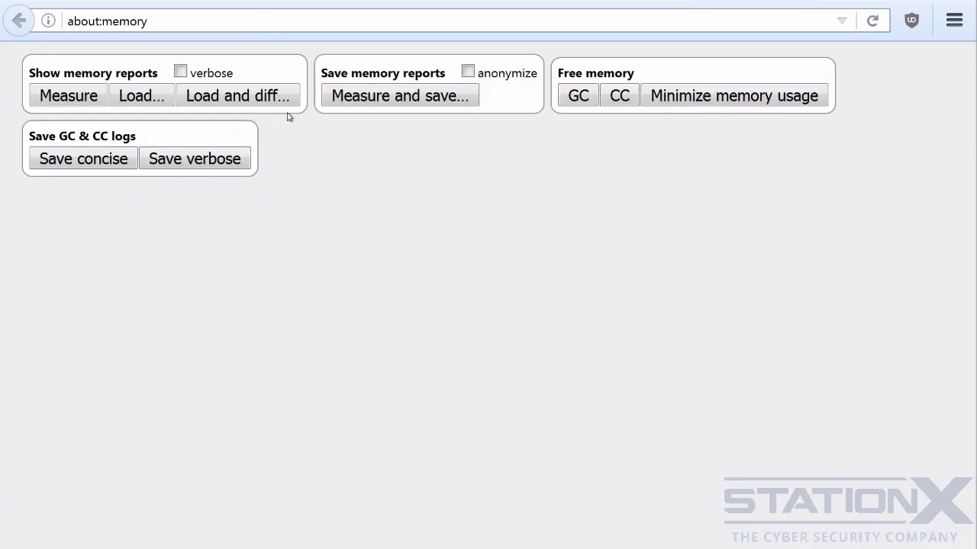
Measure the browser's memory usage and search the report for "ori"
click(68, 98)
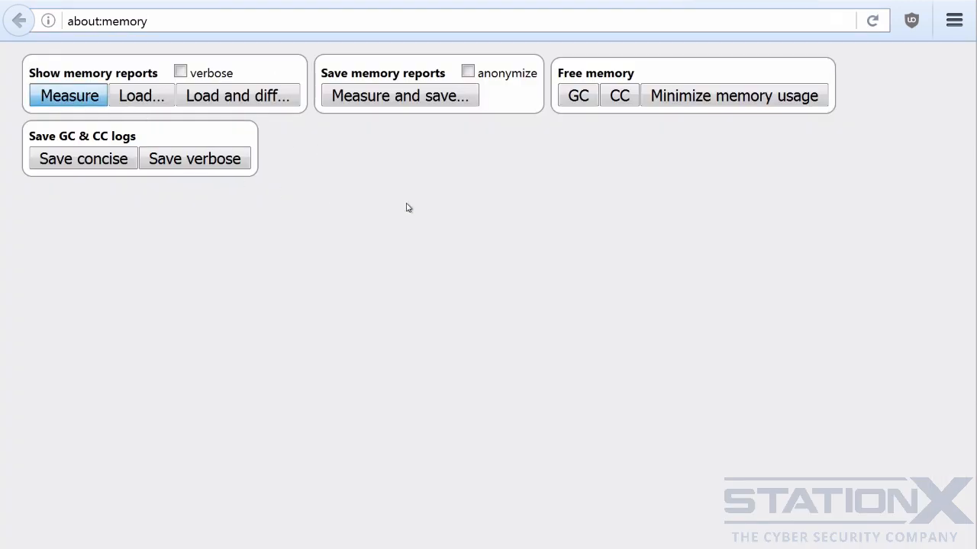
key(ctrl+f)
text(ori)
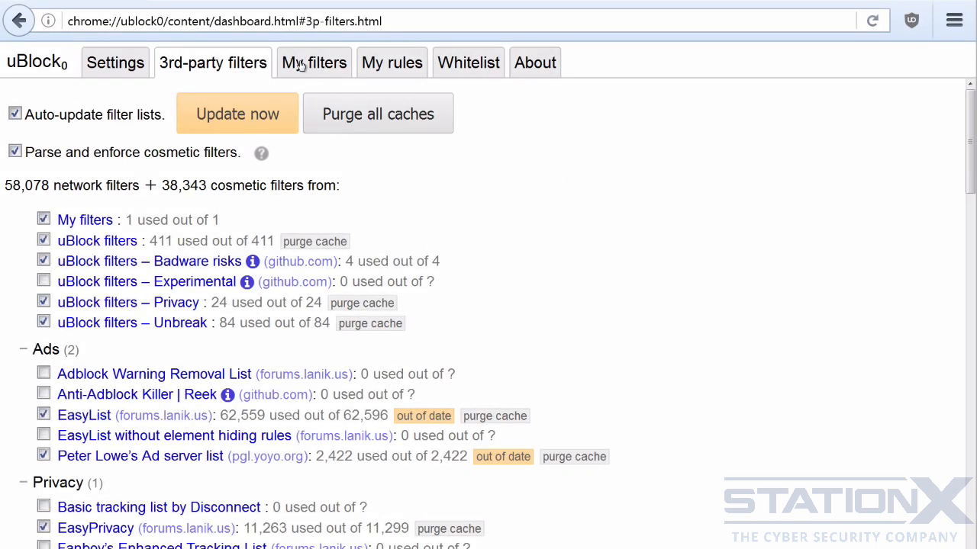
View the custom filters in the uBlock Origin dashboard and read the linked documentation on filters
click(299, 66)
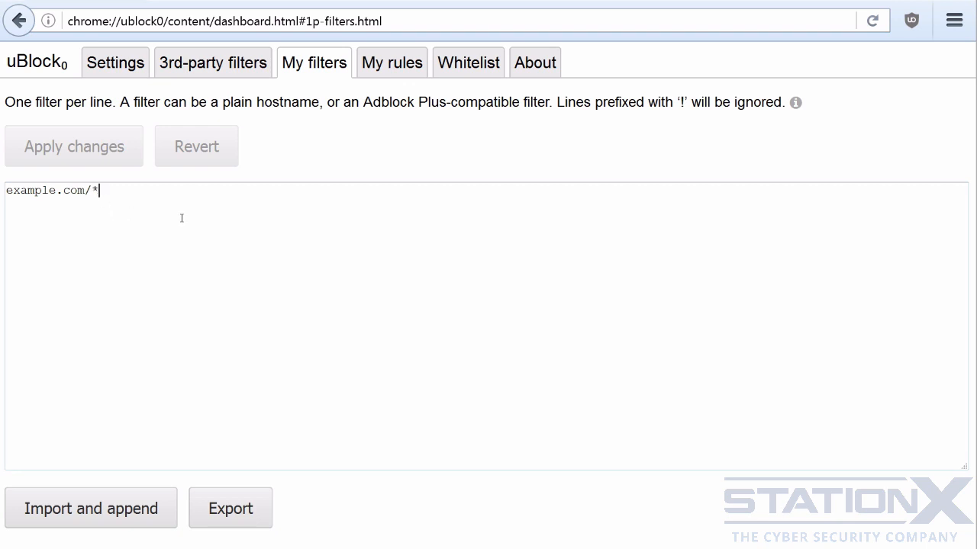
click(795, 102)
drag(969, 88, 967, 339)
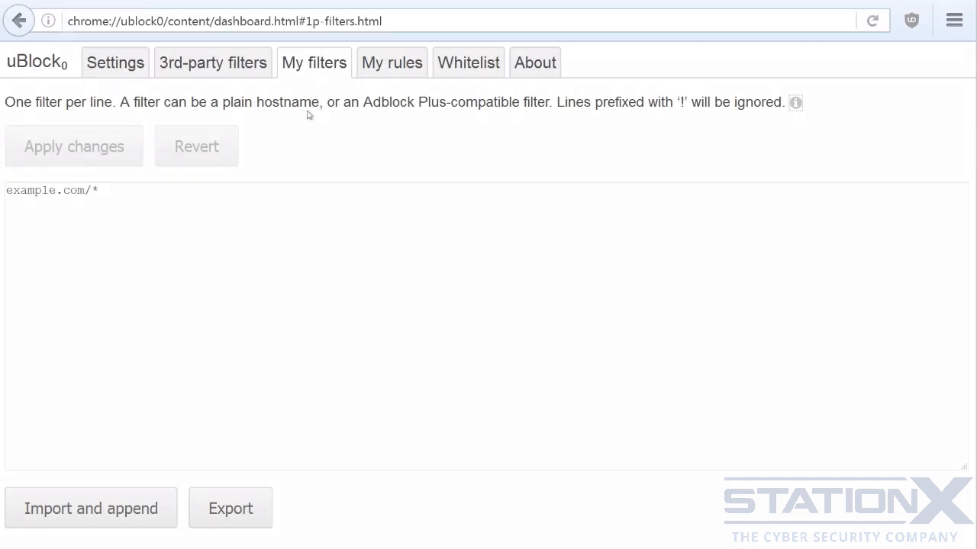
View the permanent and temporary dynamic filtering rules and inspect the rule matrix in the uBlock Origin popup
click(394, 67)
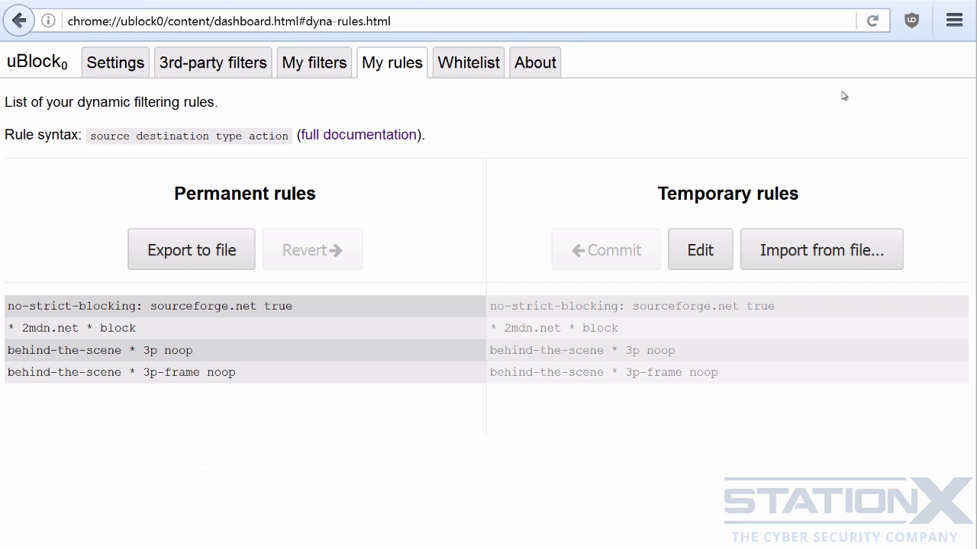
click(911, 21)
mouse_move(669, 110)
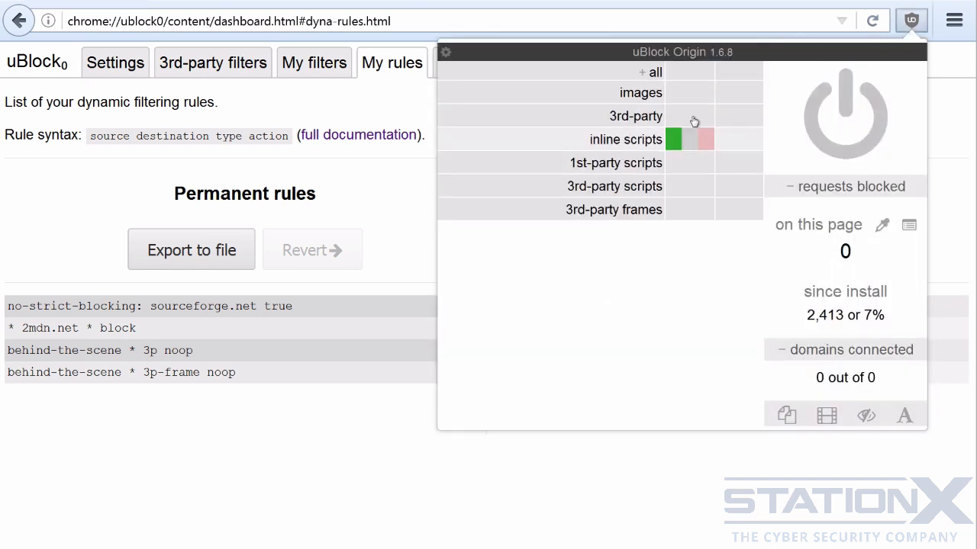
click(387, 205)
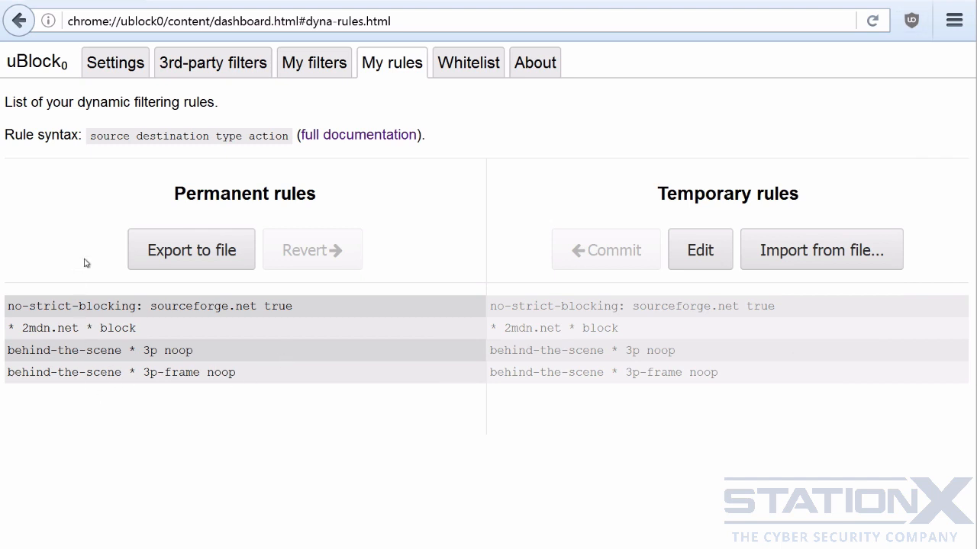
Read the full documentation on dynamic filtering rule syntax and return to the rules list in the dashboard
click(354, 138)
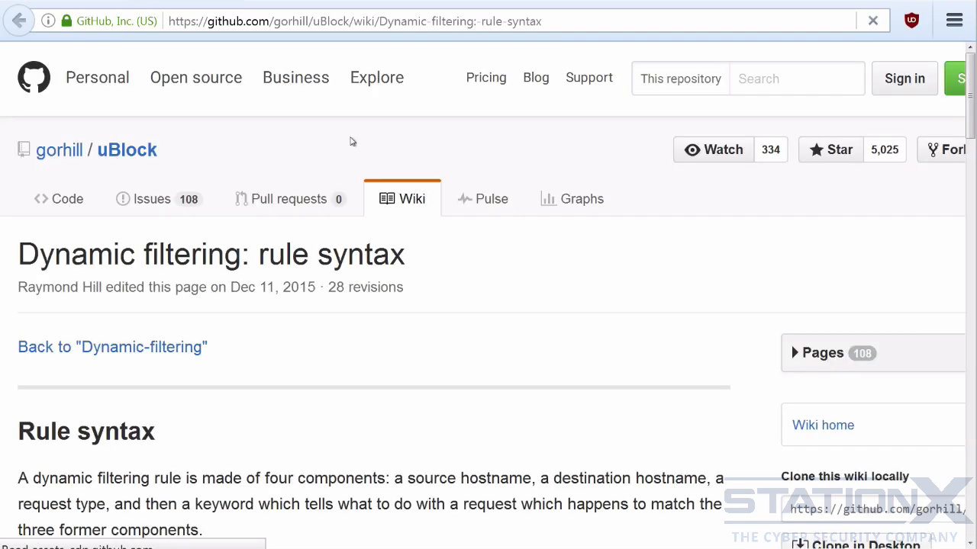
scroll(517, 214, down, 2)
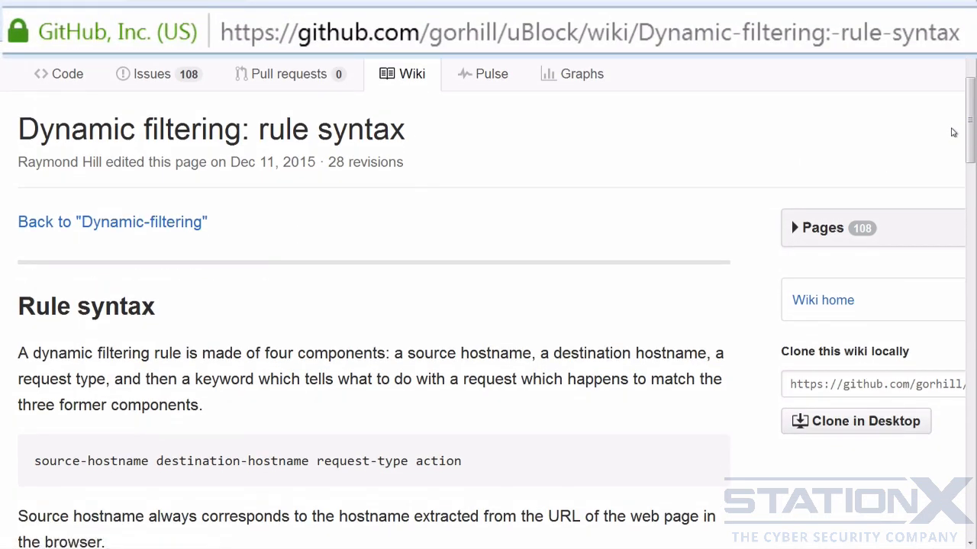
drag(969, 128, 970, 174)
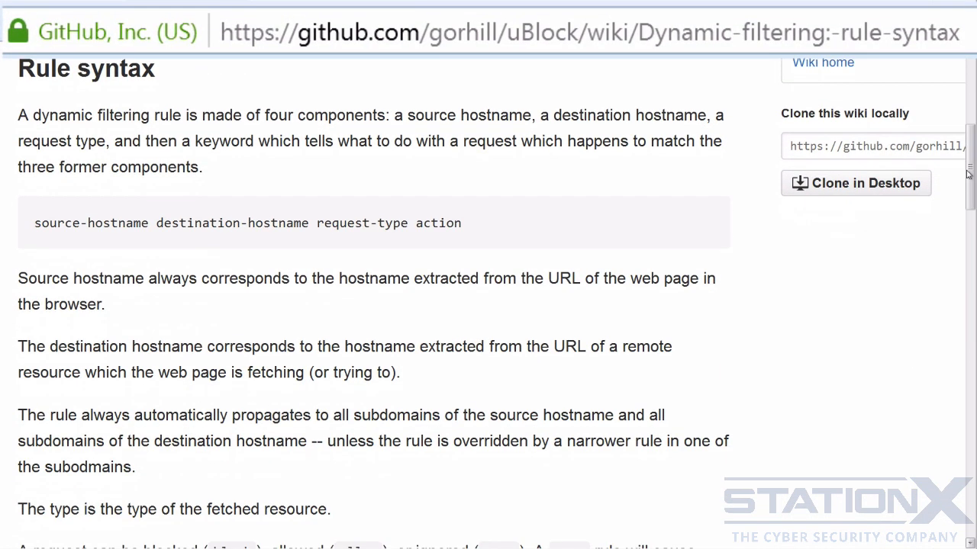
key(alt+Left)
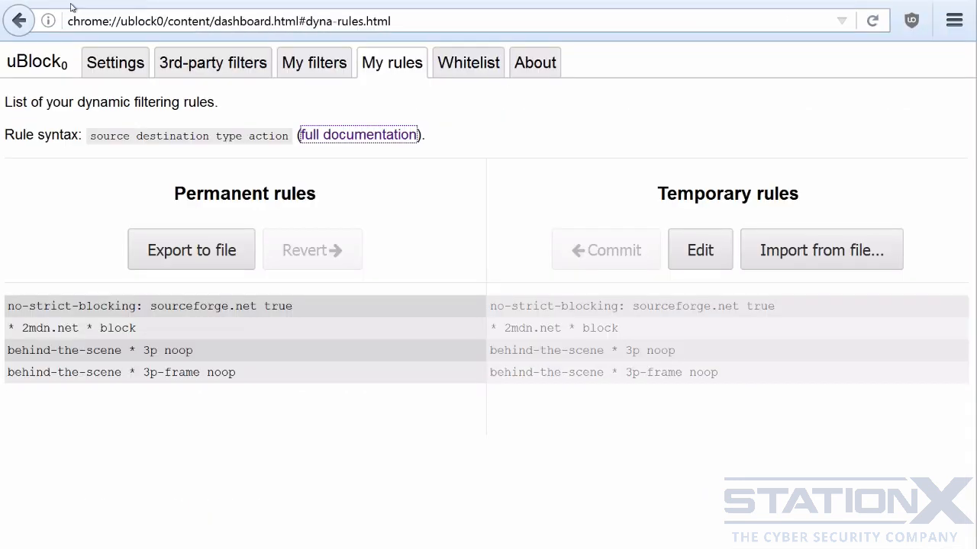
View the whitelist and examine the wiki page "Overview of uBlock's network filtering engine"
click(463, 70)
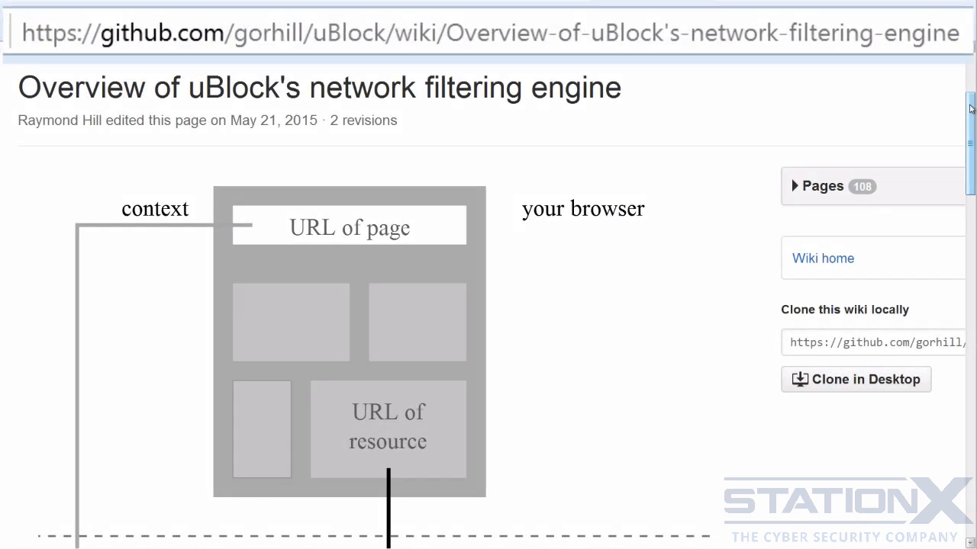
drag(970, 109, 953, 451)
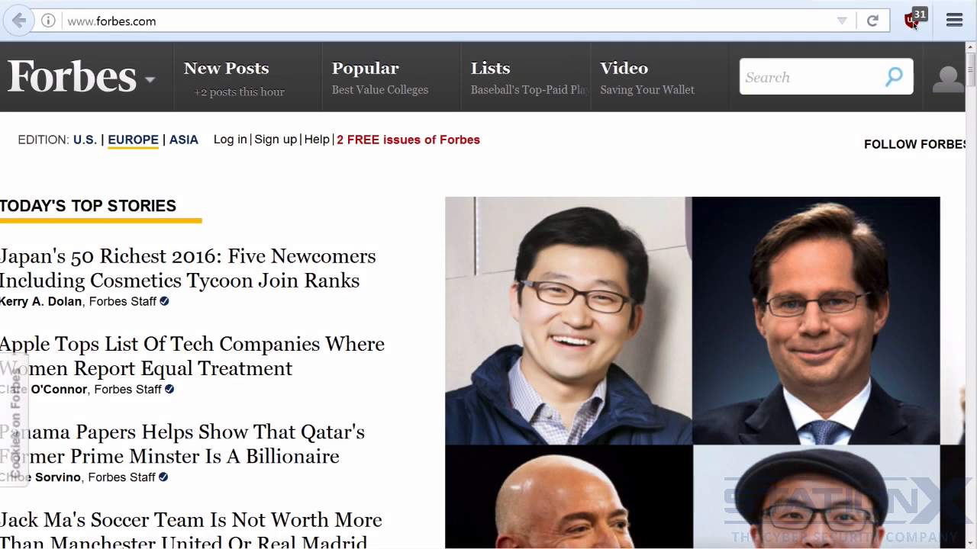
Try a global block rule for images in the uBlock Origin popup on forbes.com and clear it again
click(914, 25)
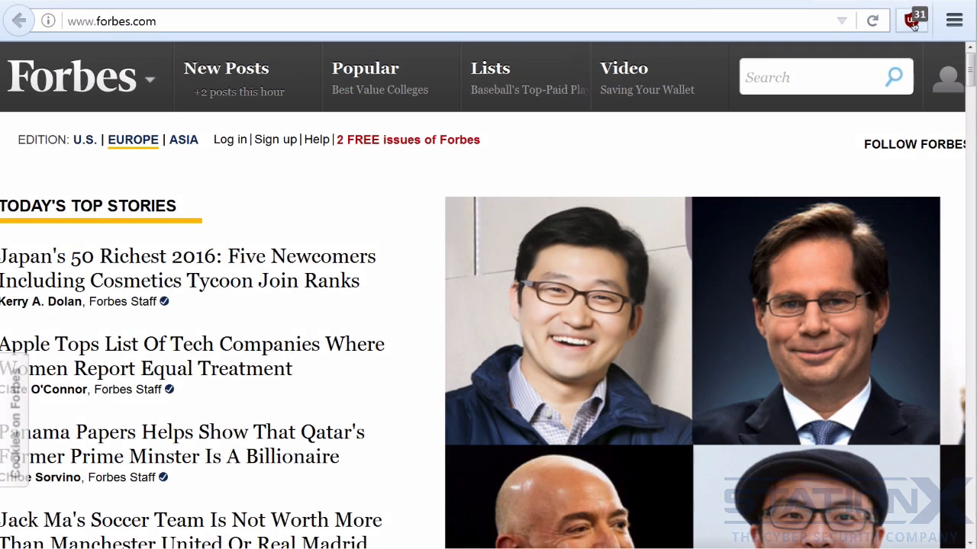
click(914, 26)
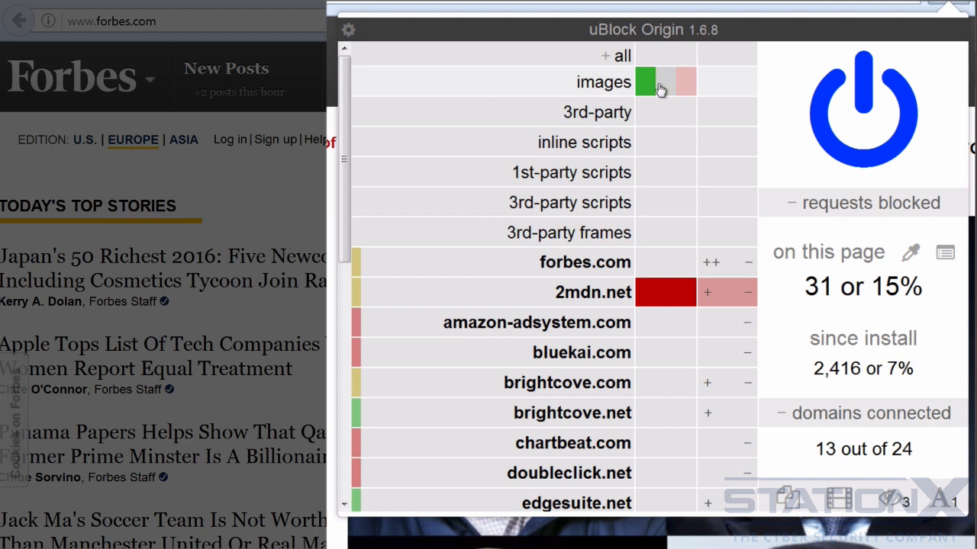
click(688, 91)
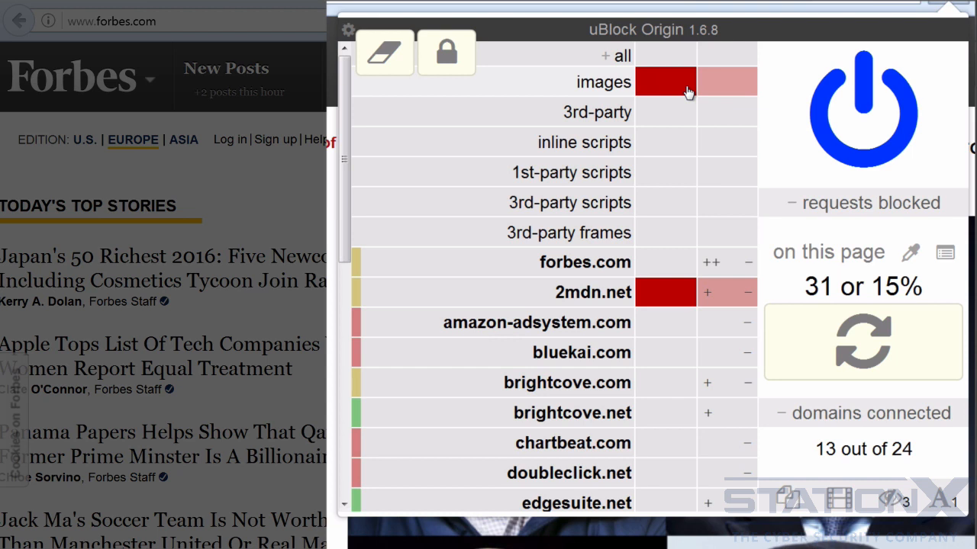
click(650, 90)
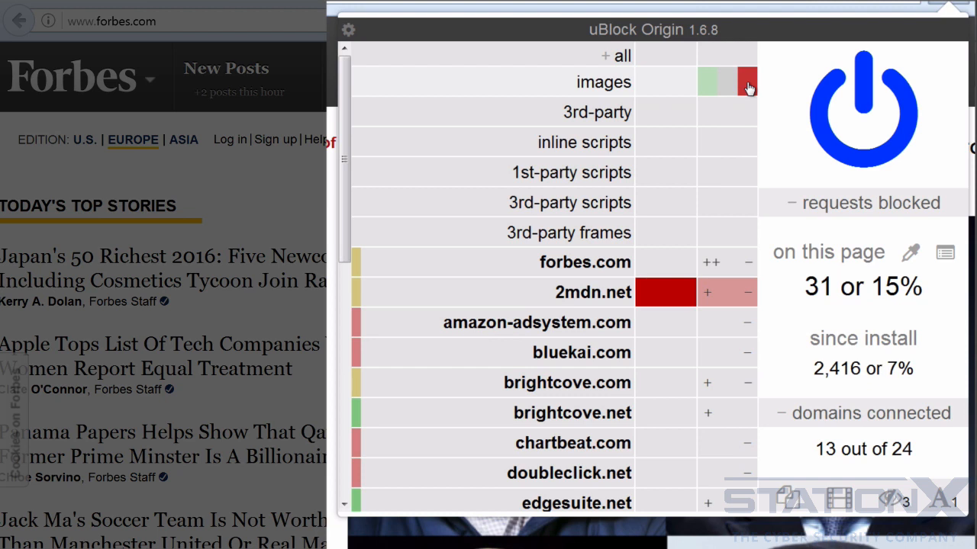
Block images on forbes.com only with a local rule, make the rule permanent and reload the page
click(749, 88)
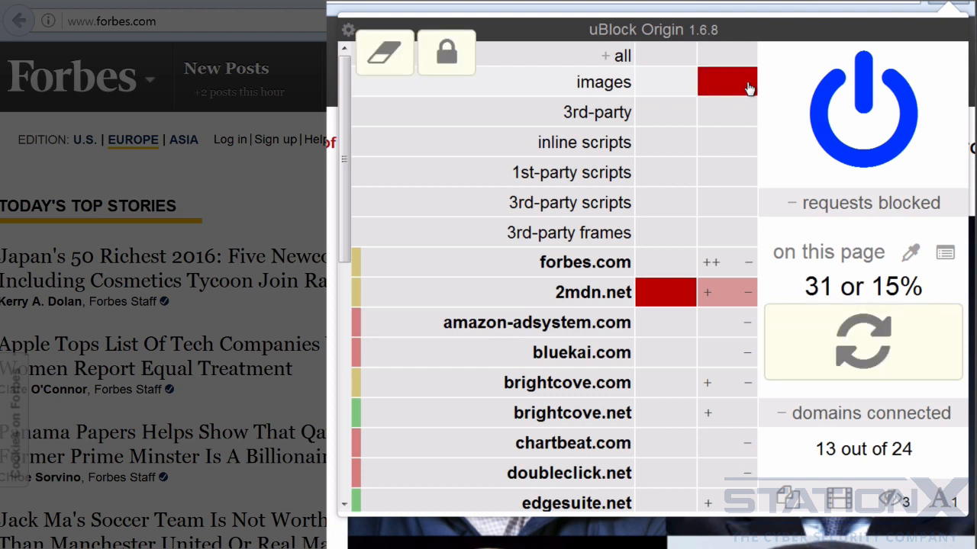
click(454, 65)
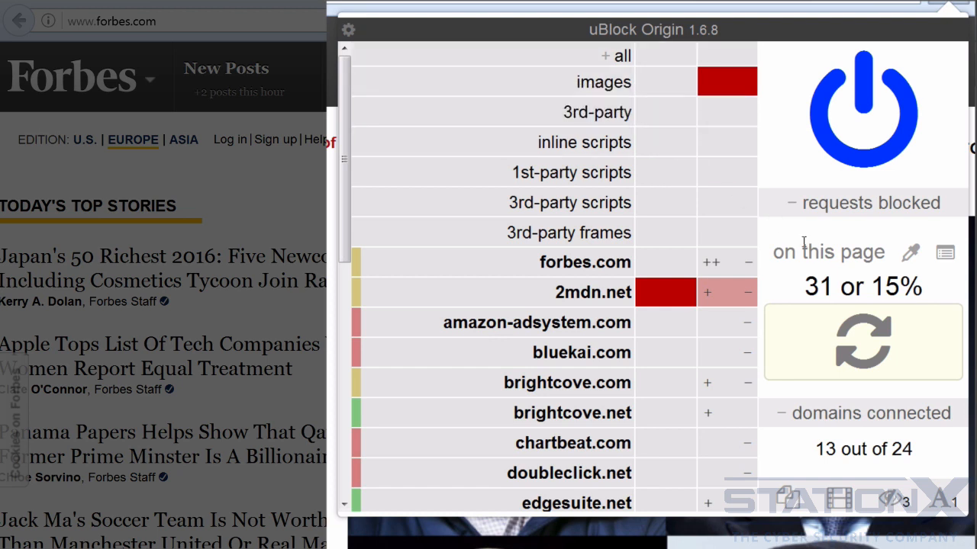
click(868, 353)
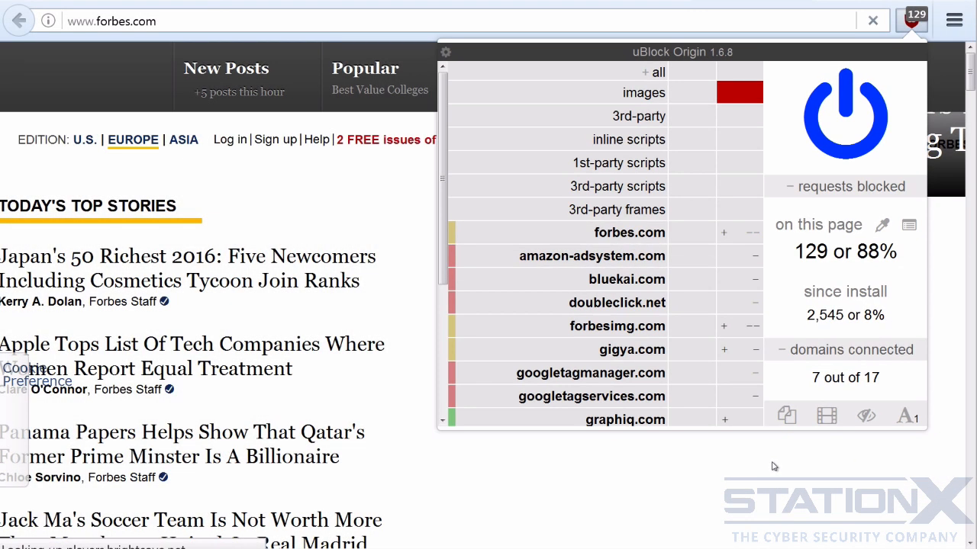
Remove the local image block rule for forbes.com in the uBlock Origin popup and make the change permanent
click(778, 464)
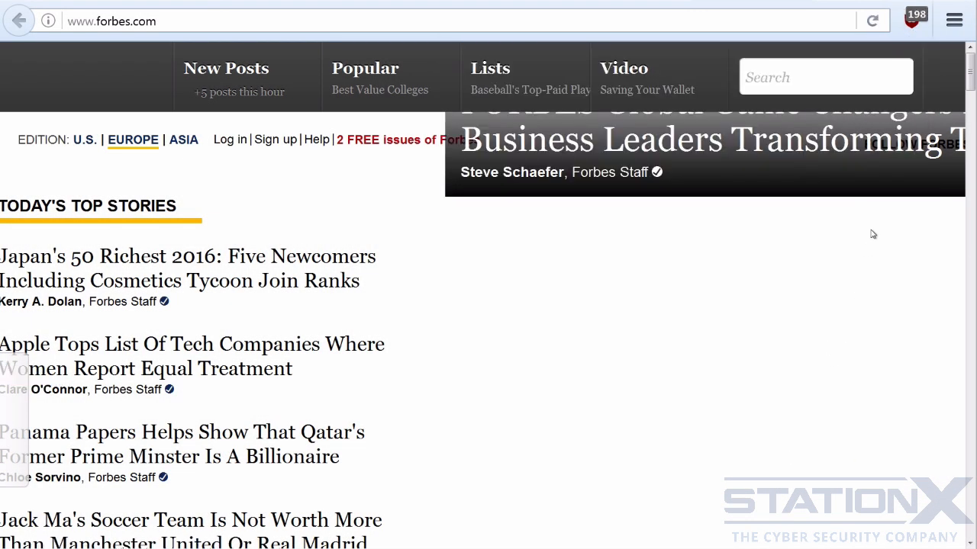
click(913, 27)
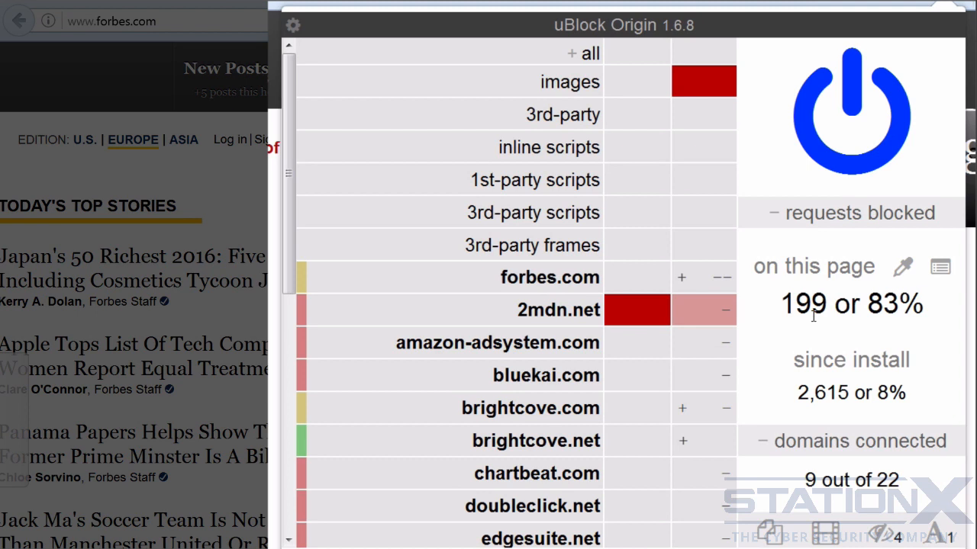
click(680, 83)
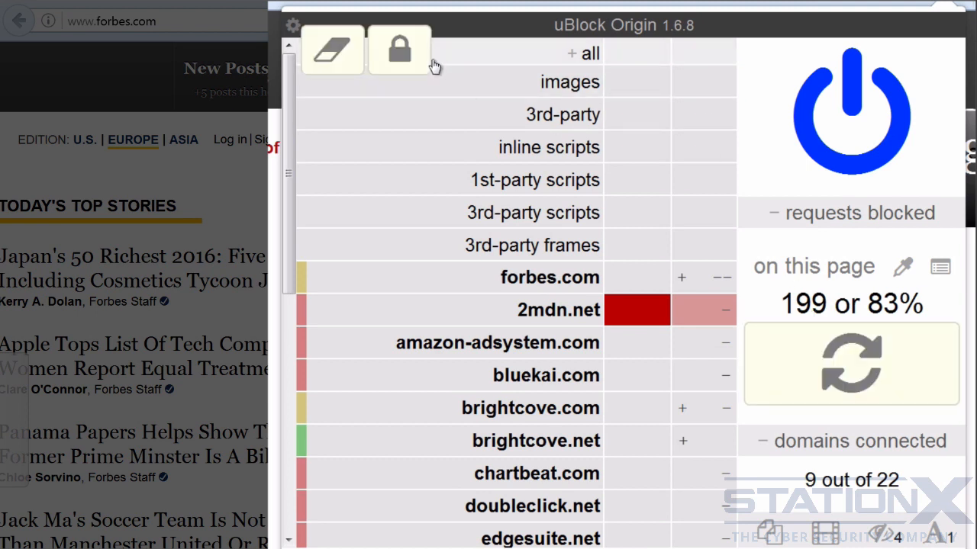
click(399, 52)
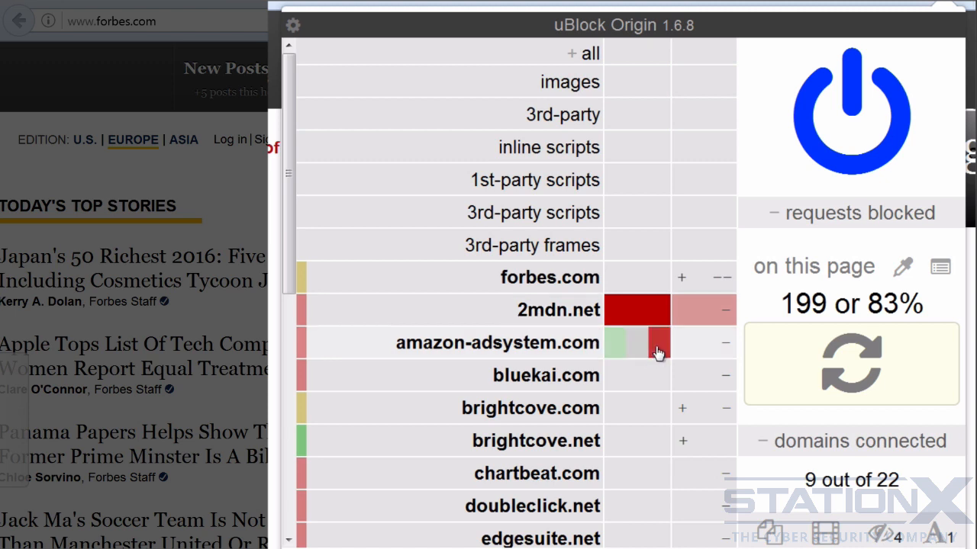
Block amazon-adsystem.com globally in the popup and view the rules list in the uBlock Origin dashboard
click(658, 352)
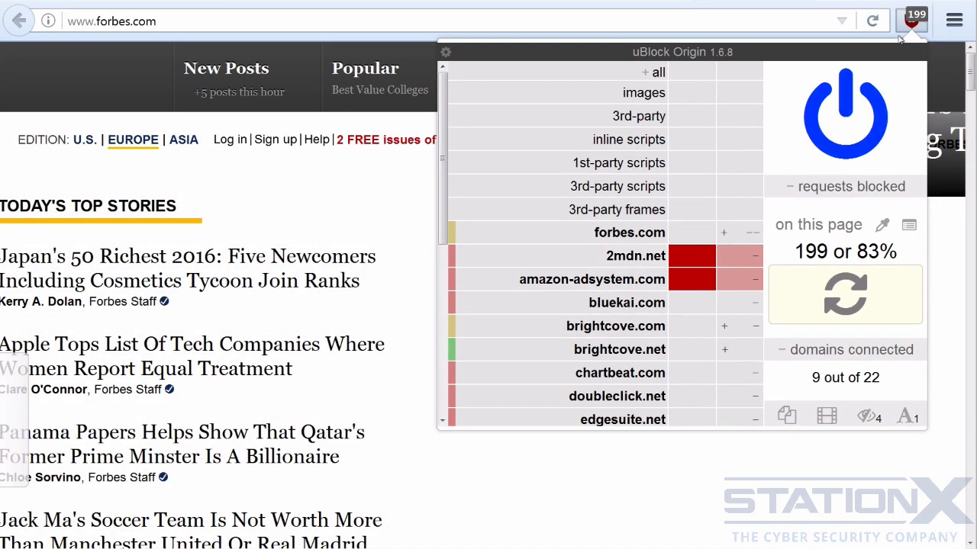
click(911, 25)
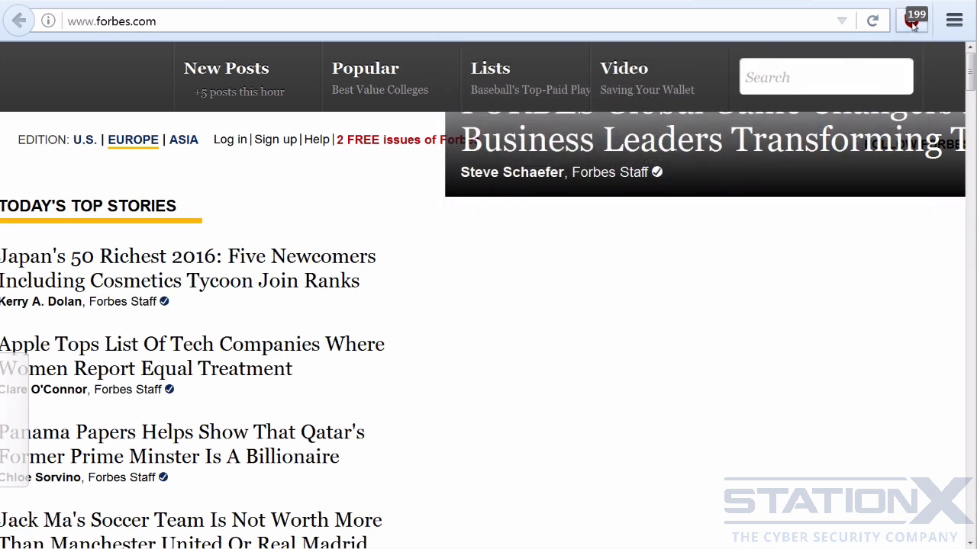
click(911, 25)
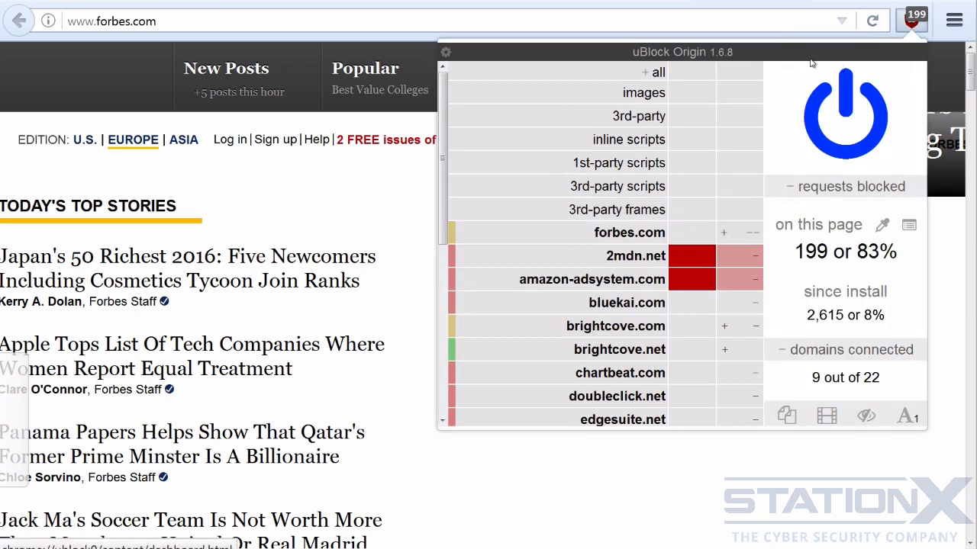
click(813, 64)
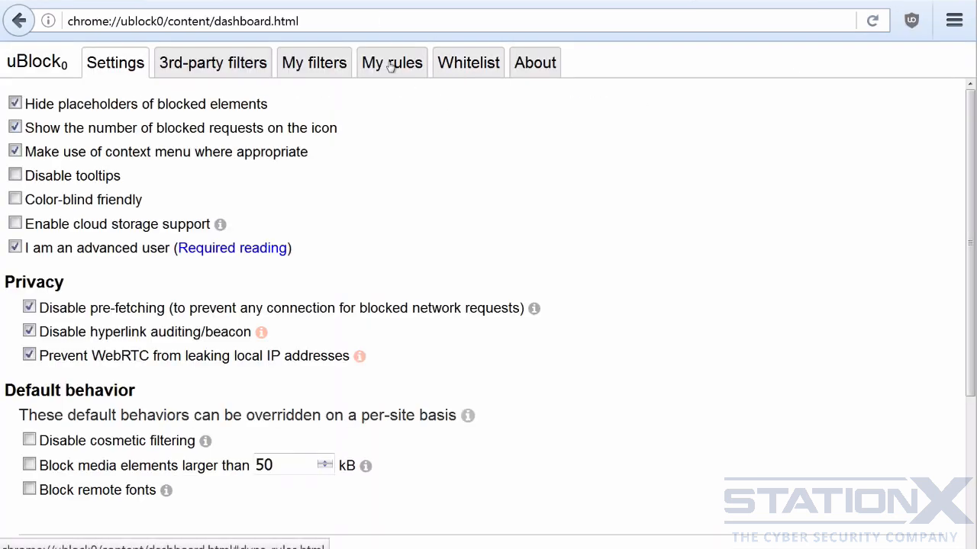
click(391, 66)
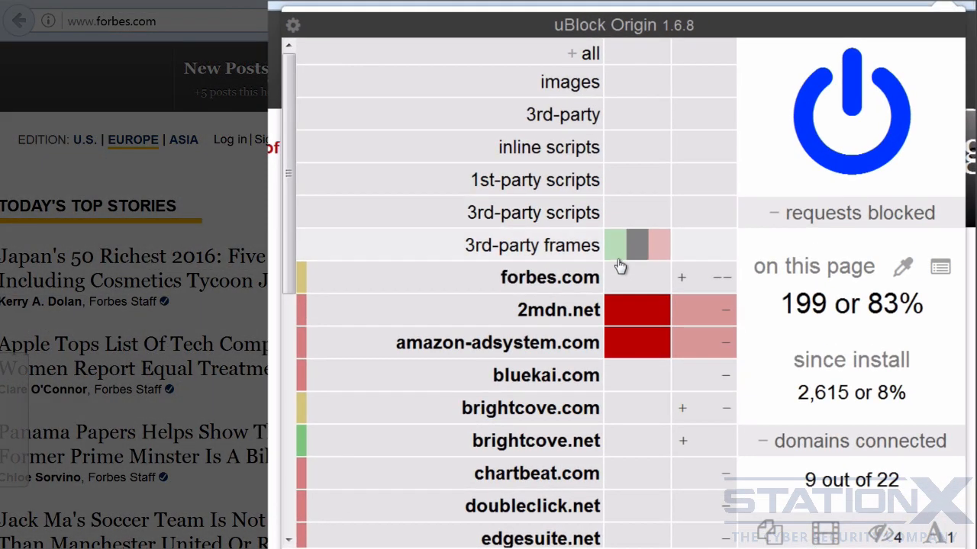
Clear the global block rules for 2mdn.net and amazon-adsystem.com and reload forbes.com
click(610, 312)
click(615, 344)
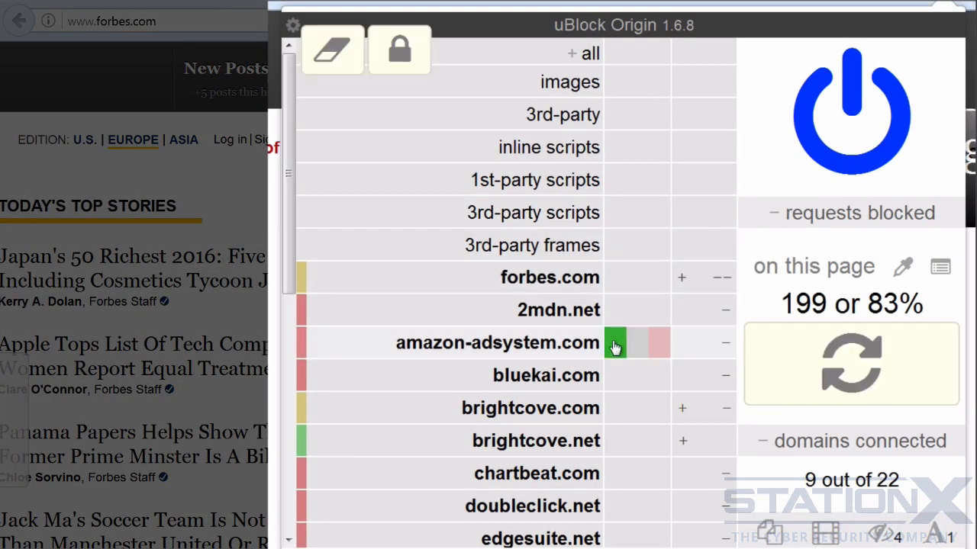
click(835, 367)
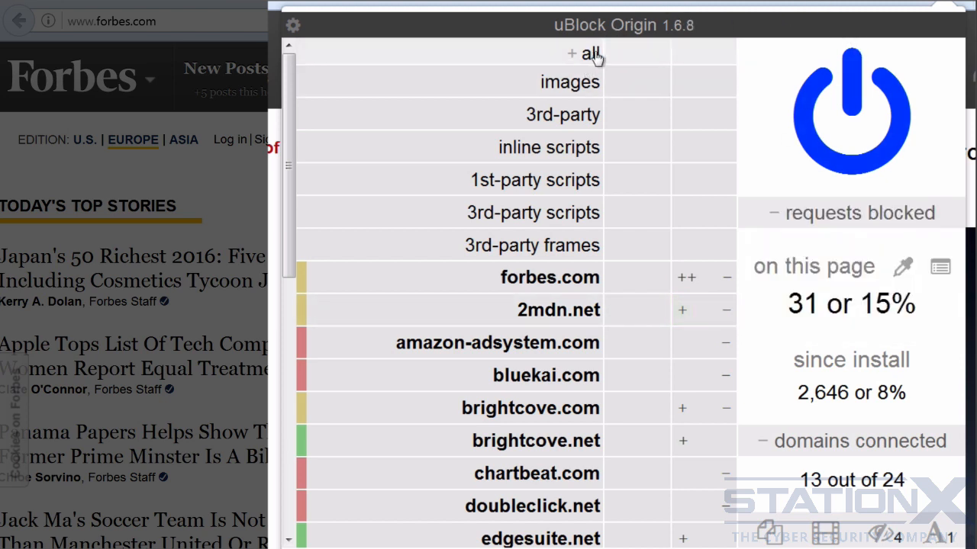
Try a global block rule for all requests in the popup and clear it again
click(658, 61)
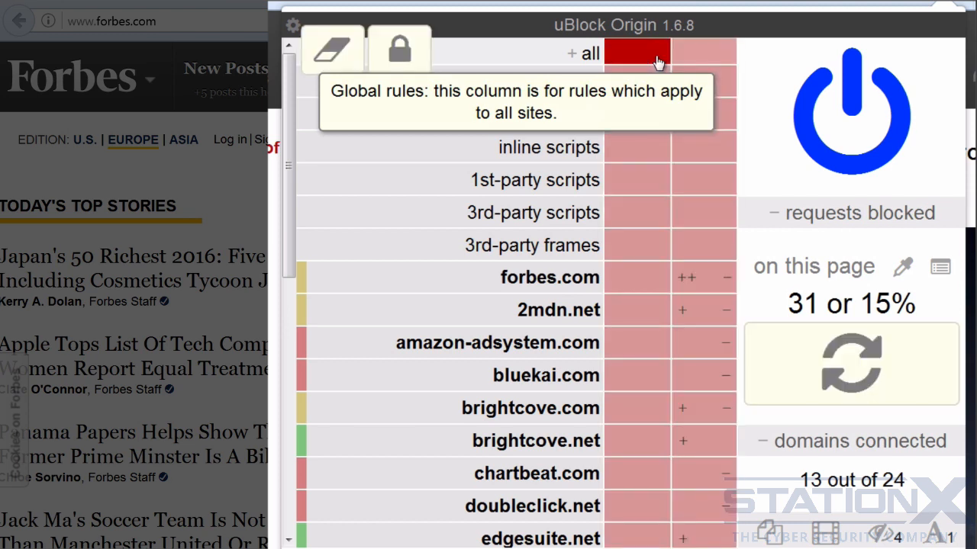
click(615, 59)
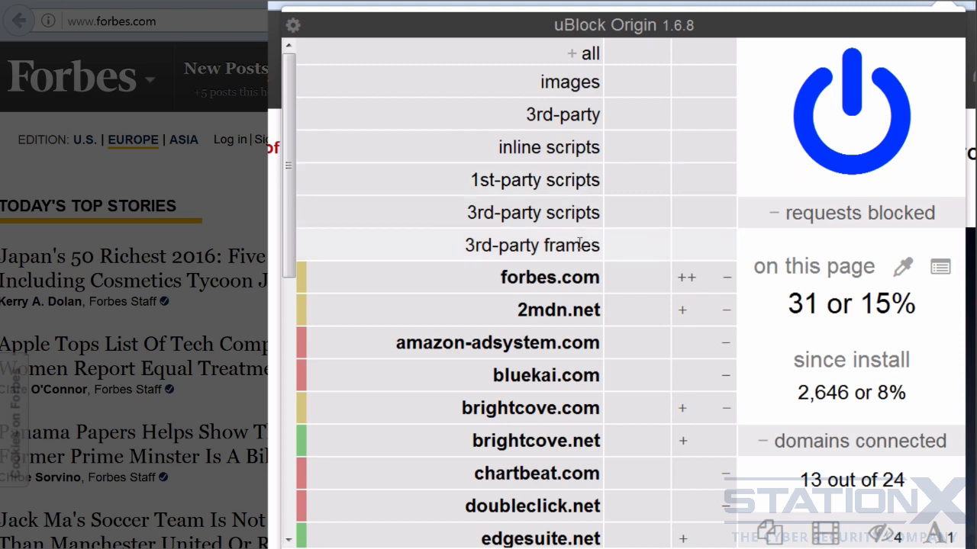
Block 3rd-party frames globally for all sites and reload forbes.com
click(660, 249)
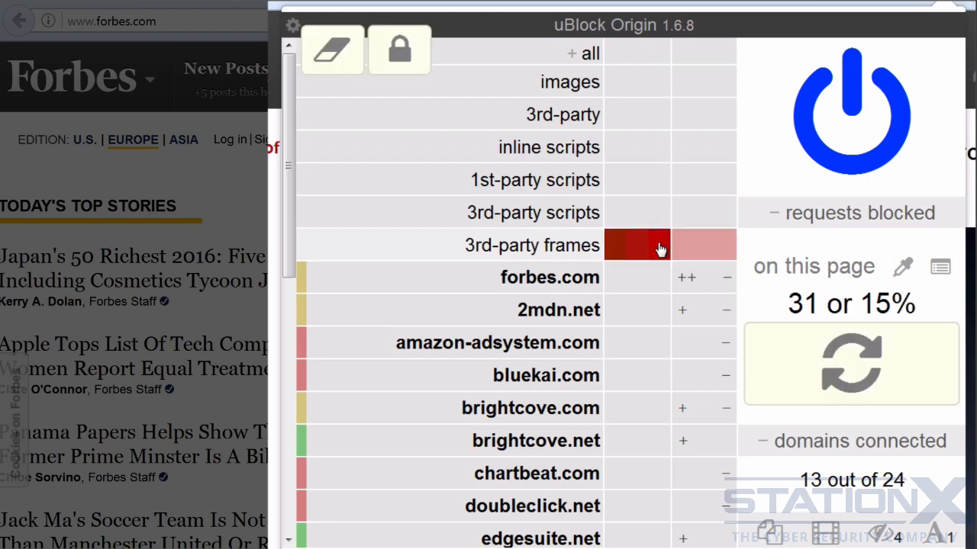
click(855, 368)
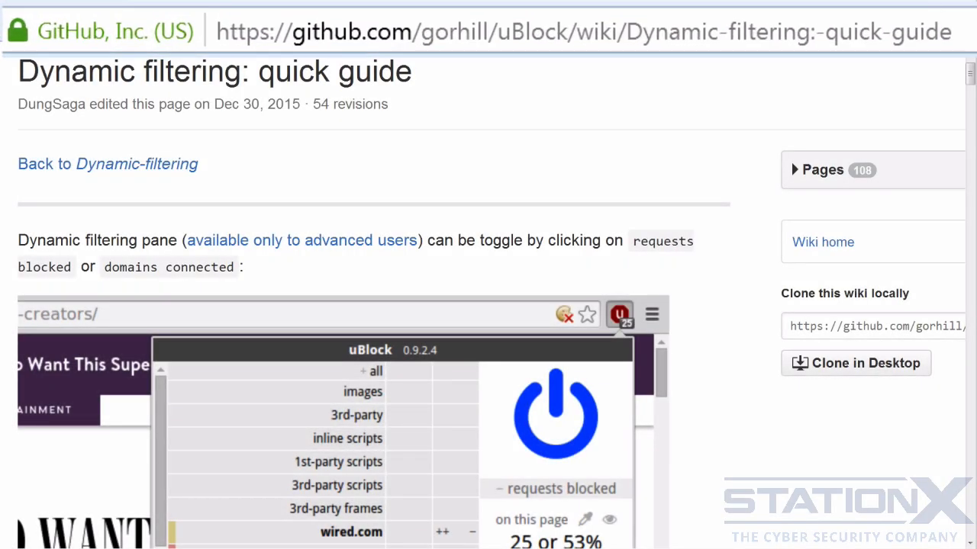
Examine the wiki's dynamic filtering quick guide and Blocking mode page alongside the current rules in the popup
click(904, 30)
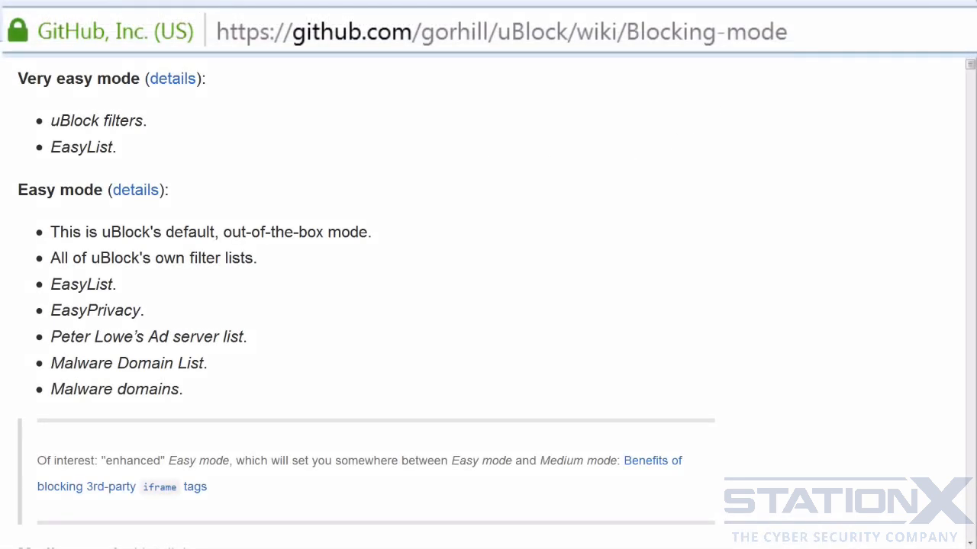
click(881, 34)
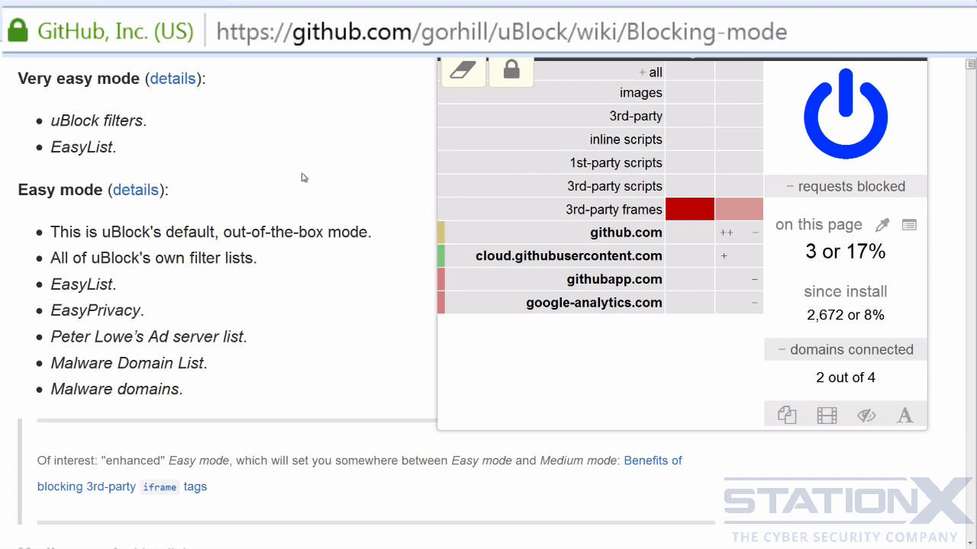
click(371, 160)
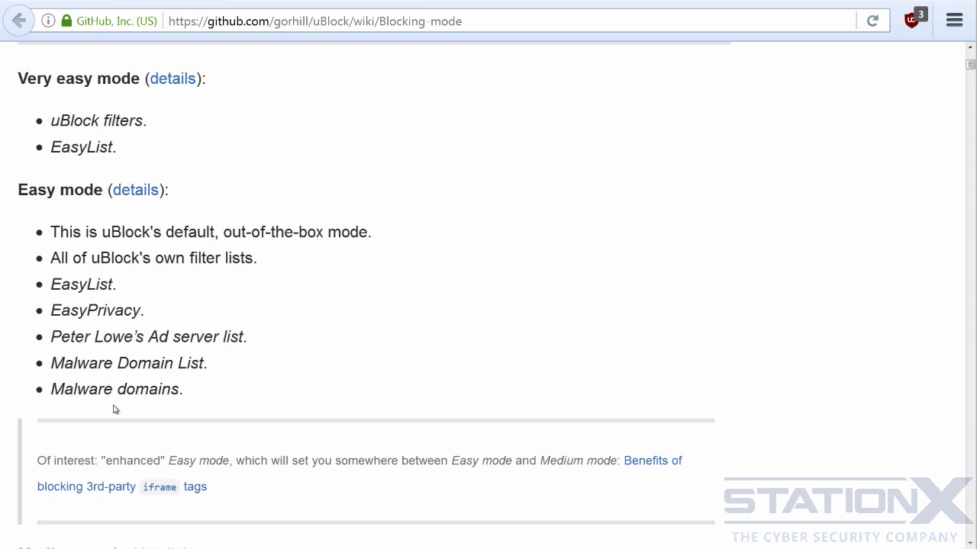
Review the selected third-party filter lists in the dashboard and the wiki page on the benefits of blocking 3rd-party iframe tags
click(260, 1)
scroll(569, 259, down, 3)
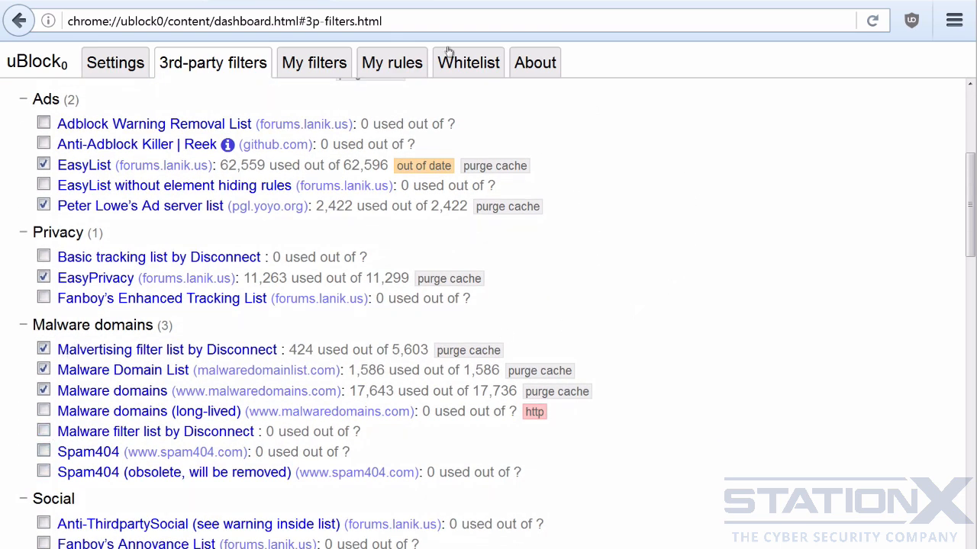
click(263, 1)
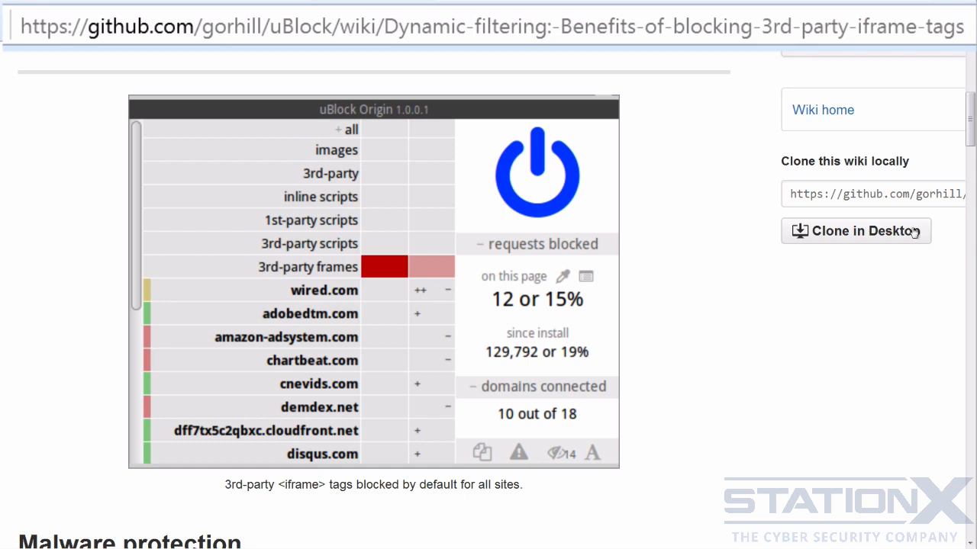
drag(969, 140, 963, 202)
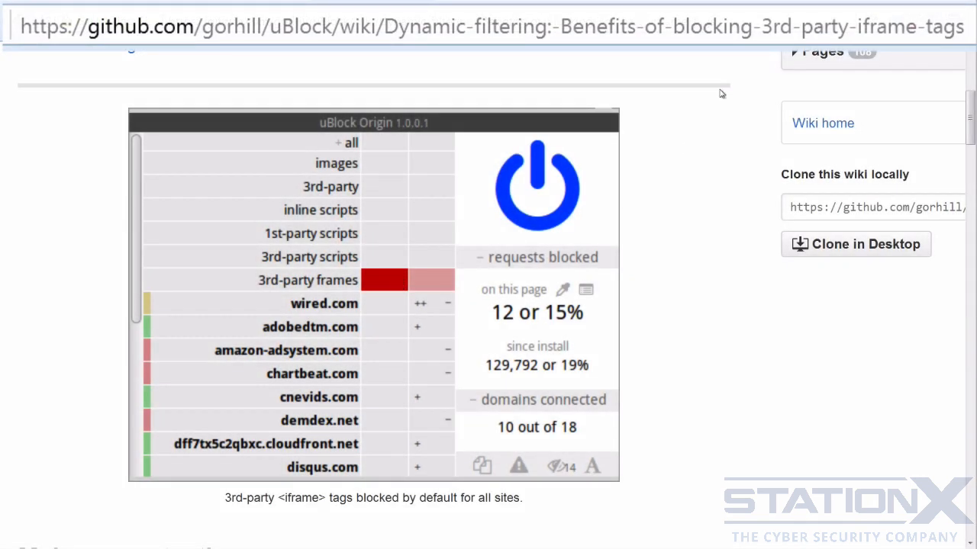
Clear the global 3rd-party frames block rule in the popup, set it again and close the popup
click(908, 32)
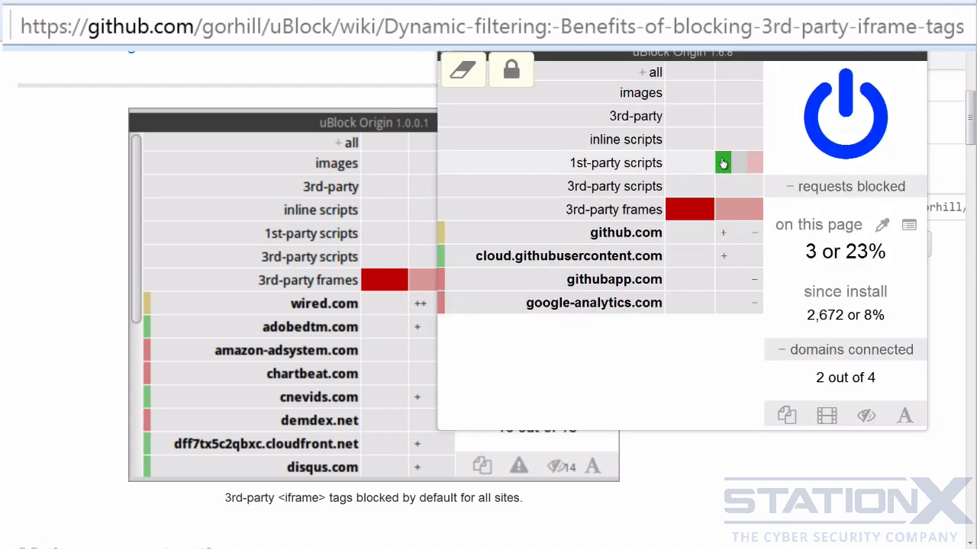
click(706, 215)
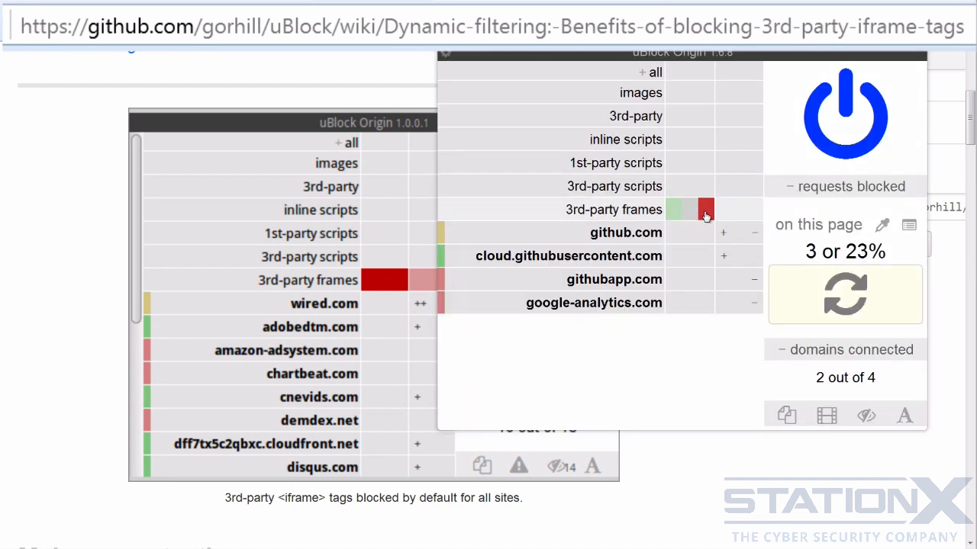
click(695, 459)
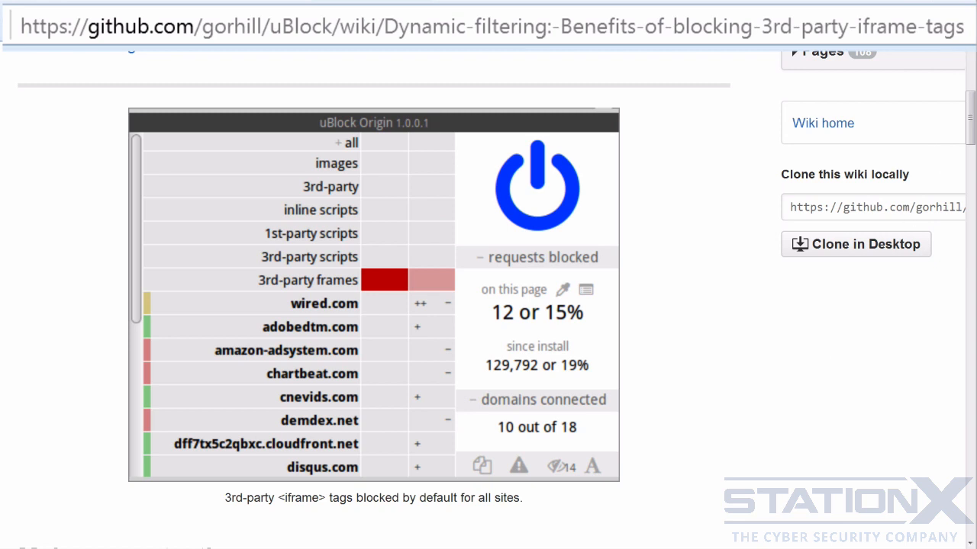
Block githubapp.com and google-analytics.com globally in the popup on the privacy exposure wiki page
click(904, 36)
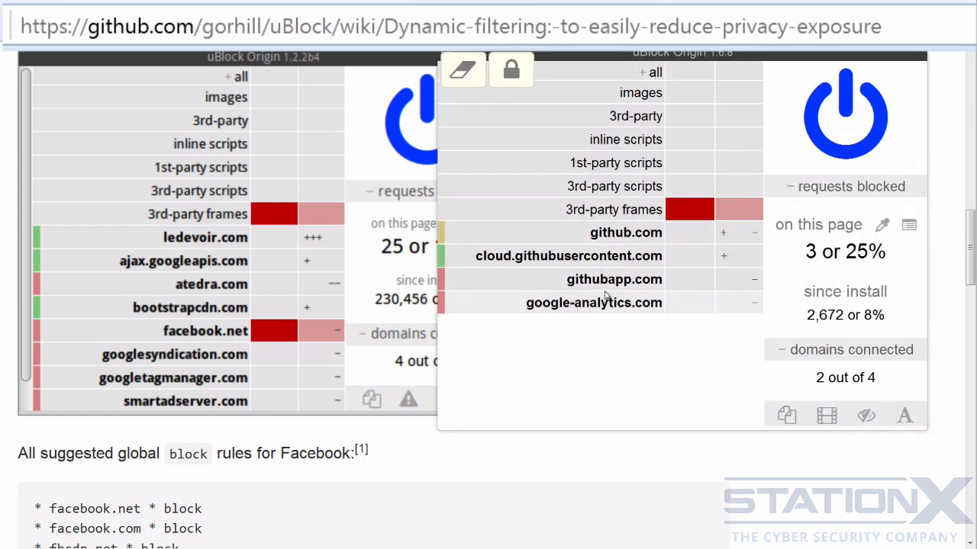
click(707, 287)
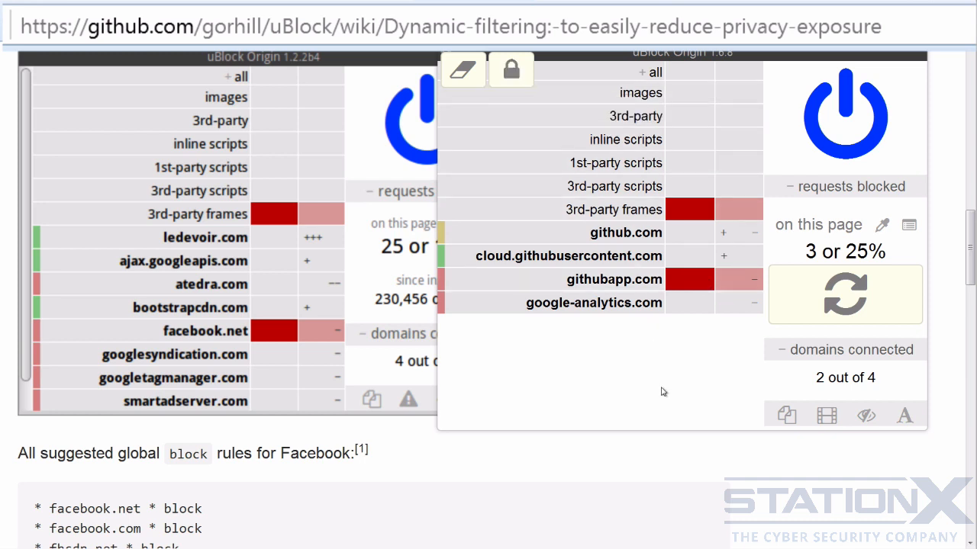
click(706, 304)
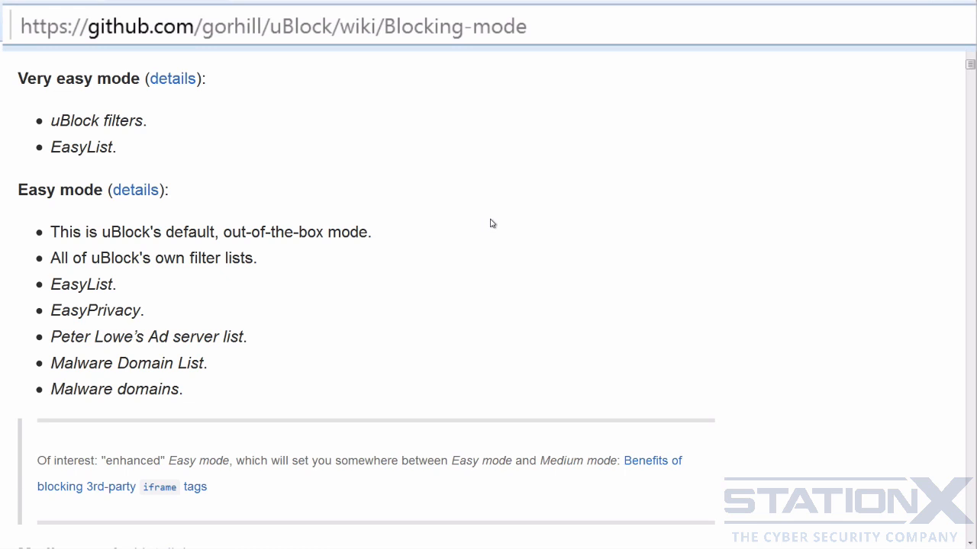
Read the Medium mode and Hard mode descriptions on the Blocking mode wiki page
scroll(495, 220, down, 5)
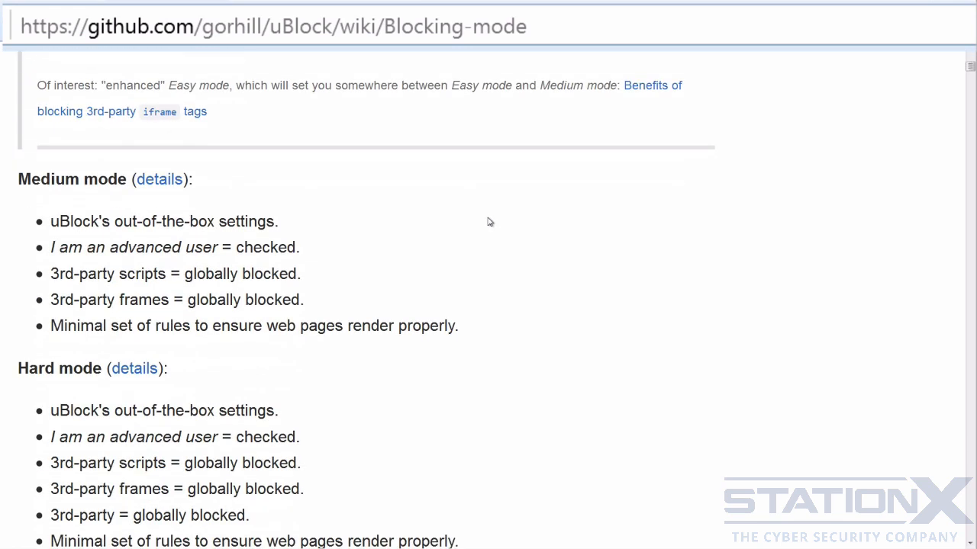